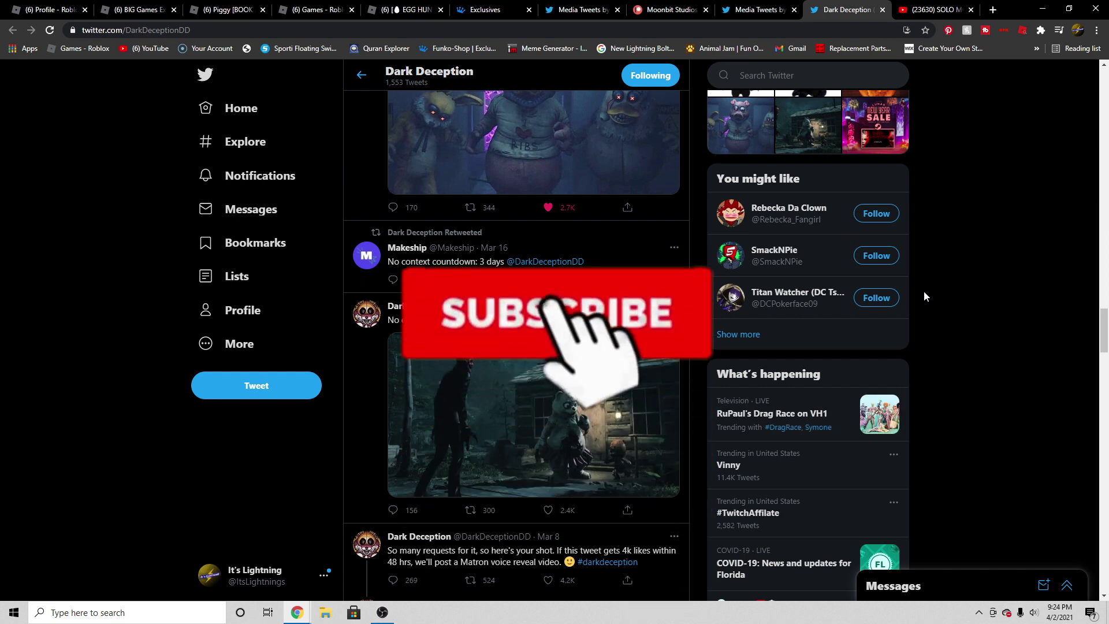
View the Mar 16 No context photo full size, then enlarge the 'pic 2' photo.
left_click(509, 431)
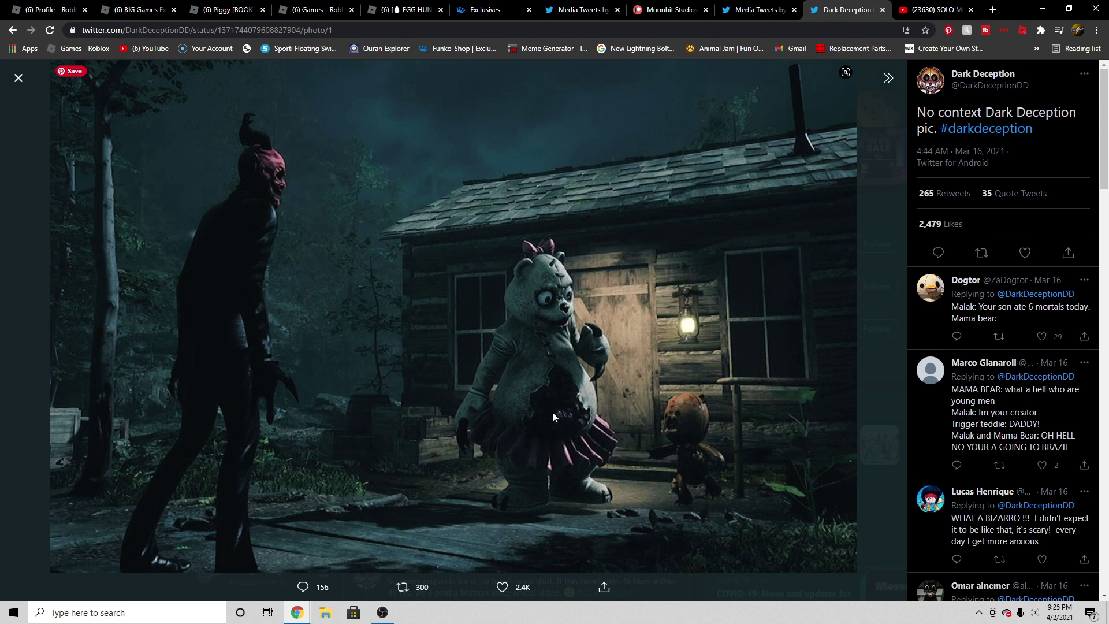
right_click(406, 285)
left_click(37, 282)
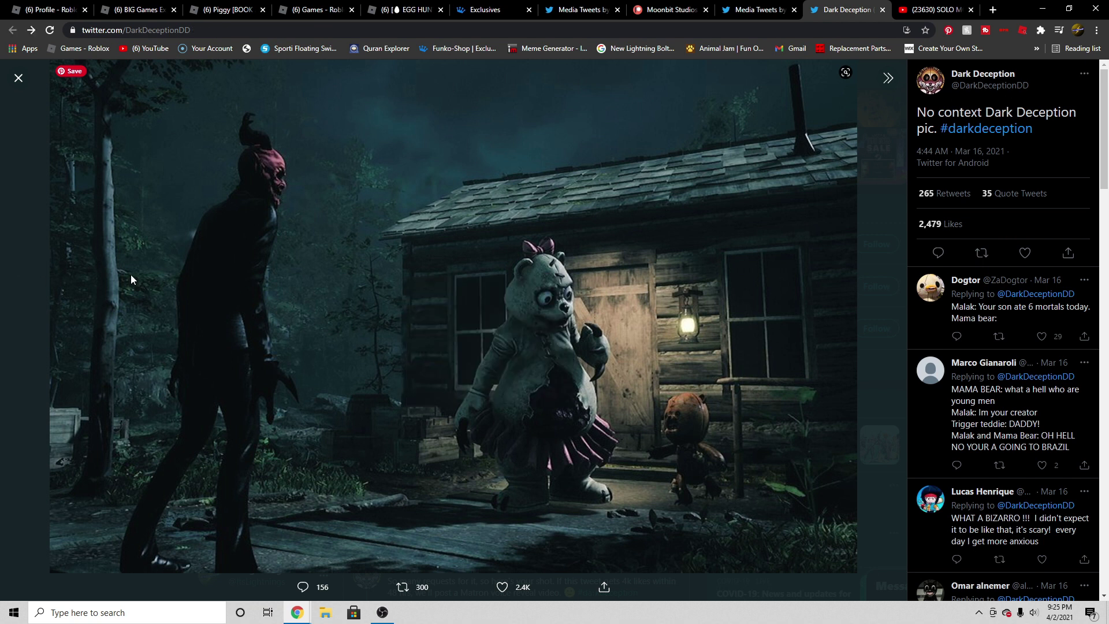
key("Escape")
scroll(552, 444, "up", 1)
scroll(570, 379, "up", 1)
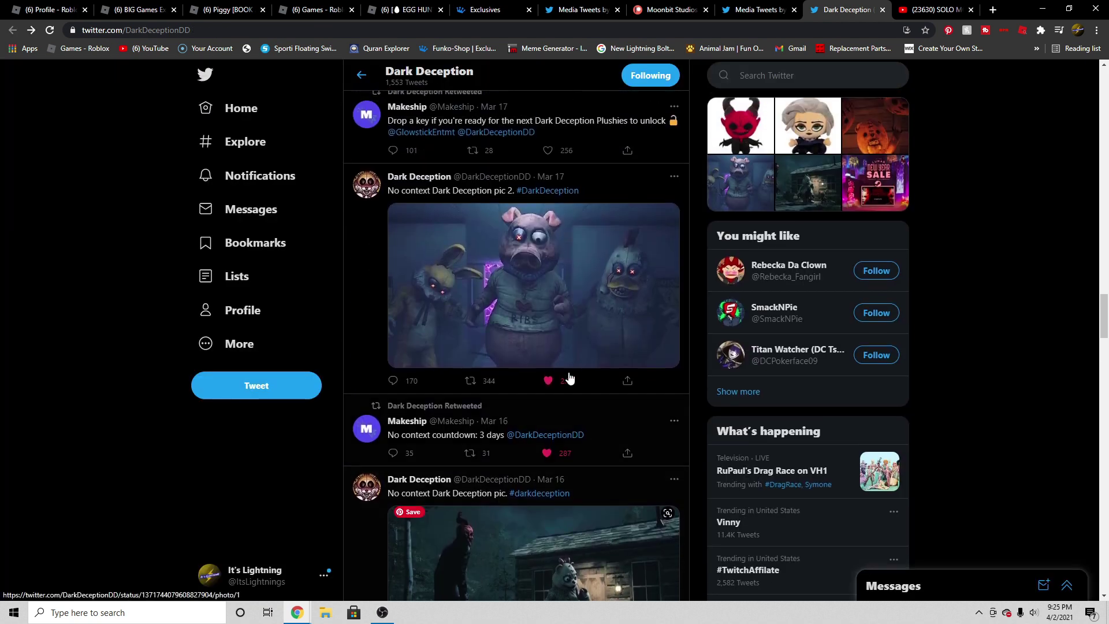
left_click(555, 320)
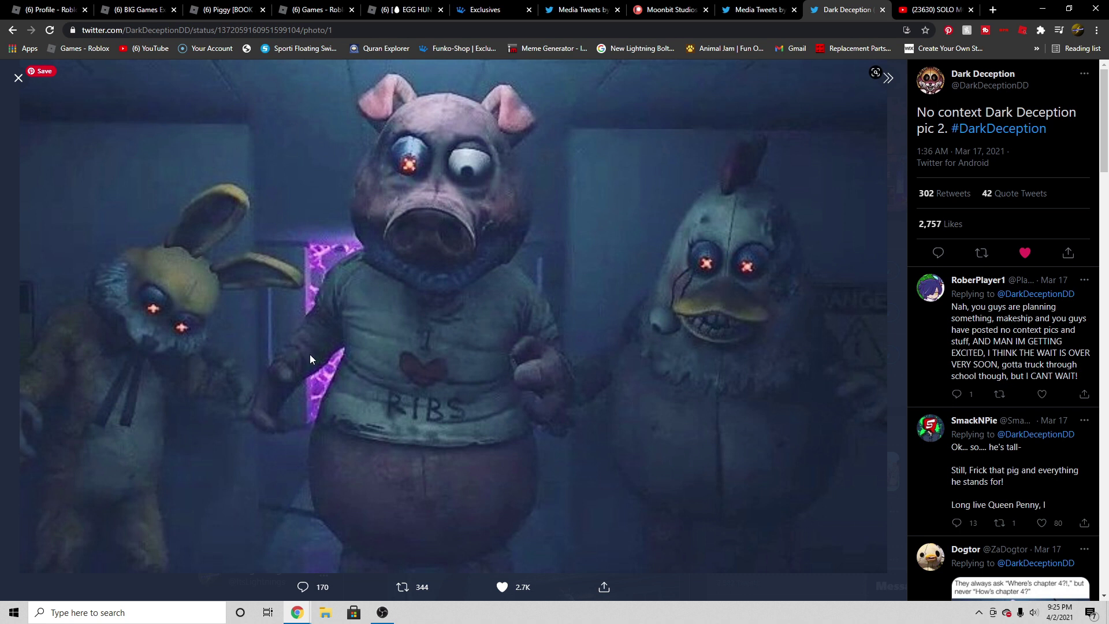
Close pic 2, then view No context screenshot 3 full size and close it.
left_click(10, 84)
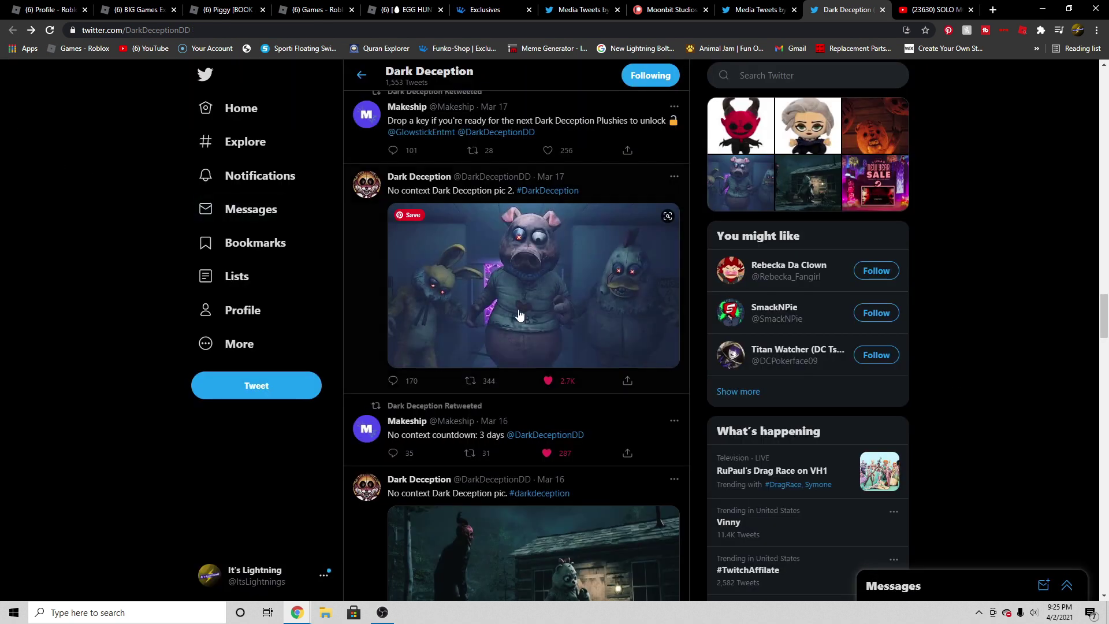
scroll(488, 349, "up", 1)
scroll(506, 355, "up", 3)
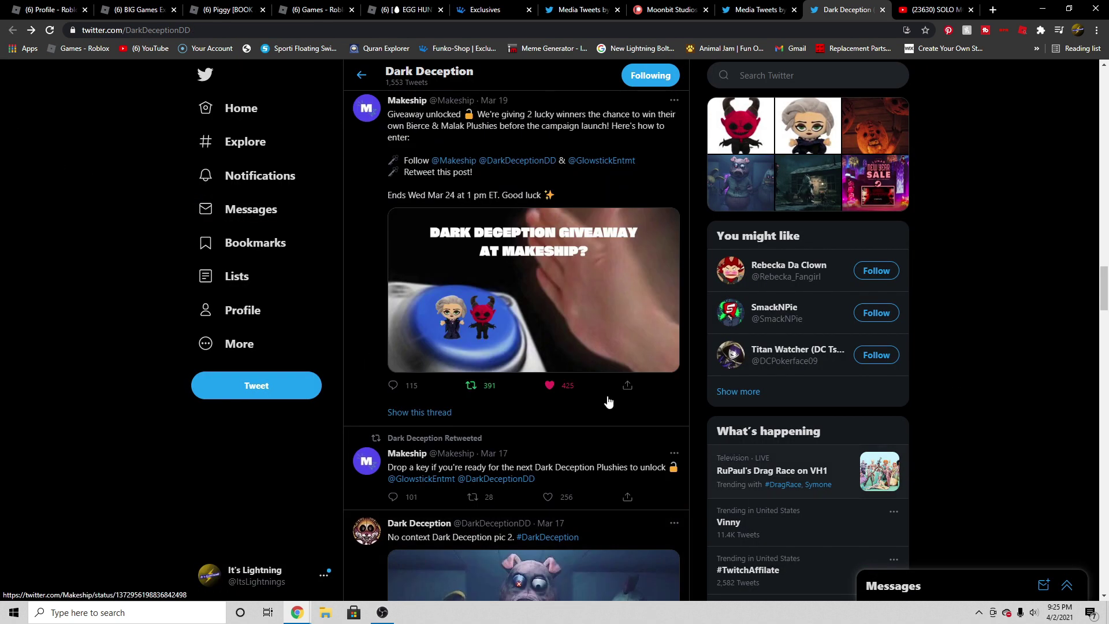
scroll(520, 347, "up", 3)
scroll(535, 335, "up", 1)
left_click(532, 317)
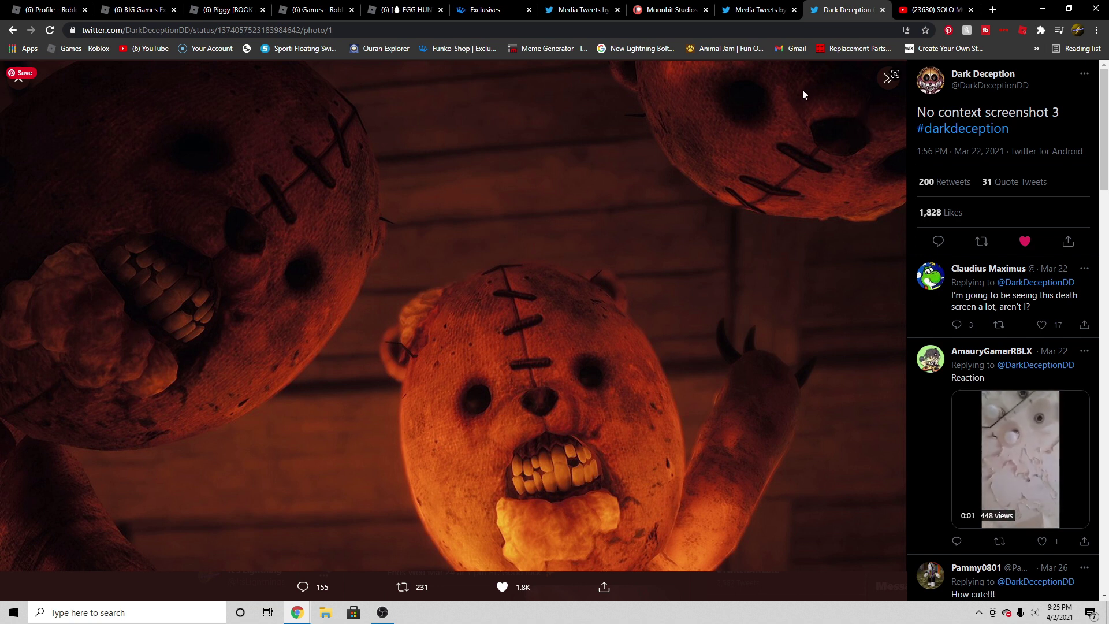
left_click(18, 81)
scroll(613, 427, "up", 5)
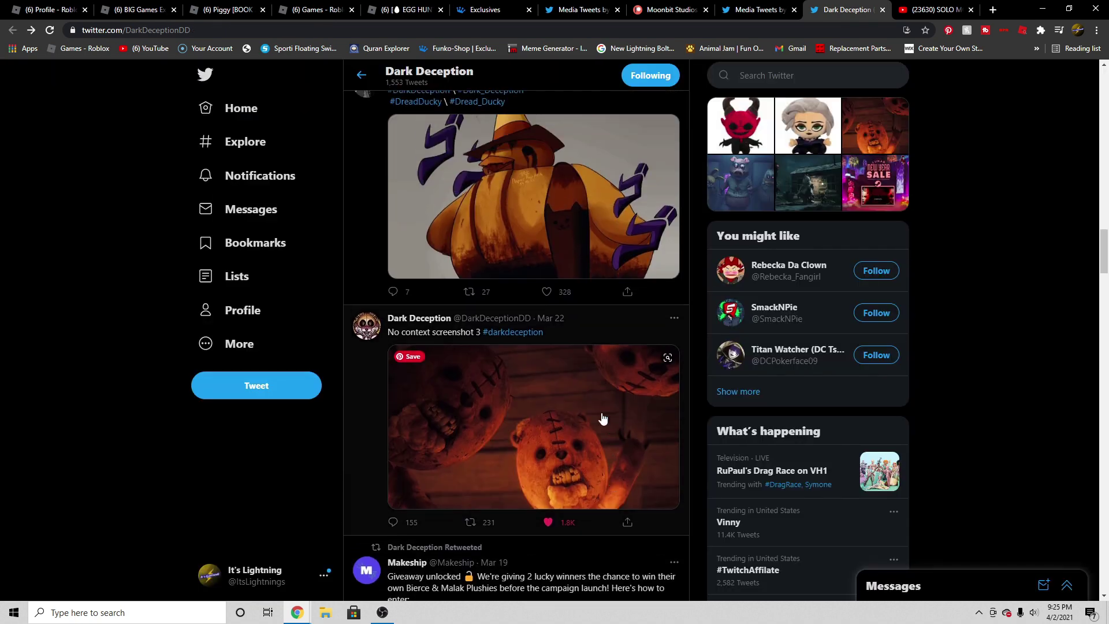
scroll(604, 405, "up", 5)
scroll(603, 405, "up", 5)
scroll(596, 407, "up", 5)
scroll(596, 406, "up", 10)
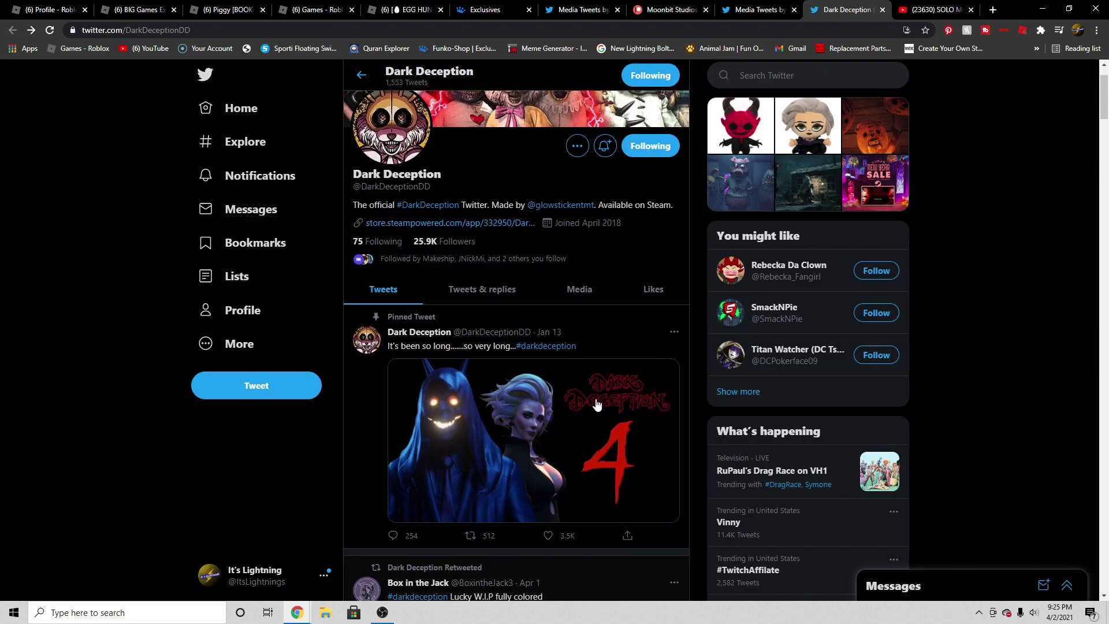
scroll(596, 407, "up", 2)
scroll(586, 391, "down", 10)
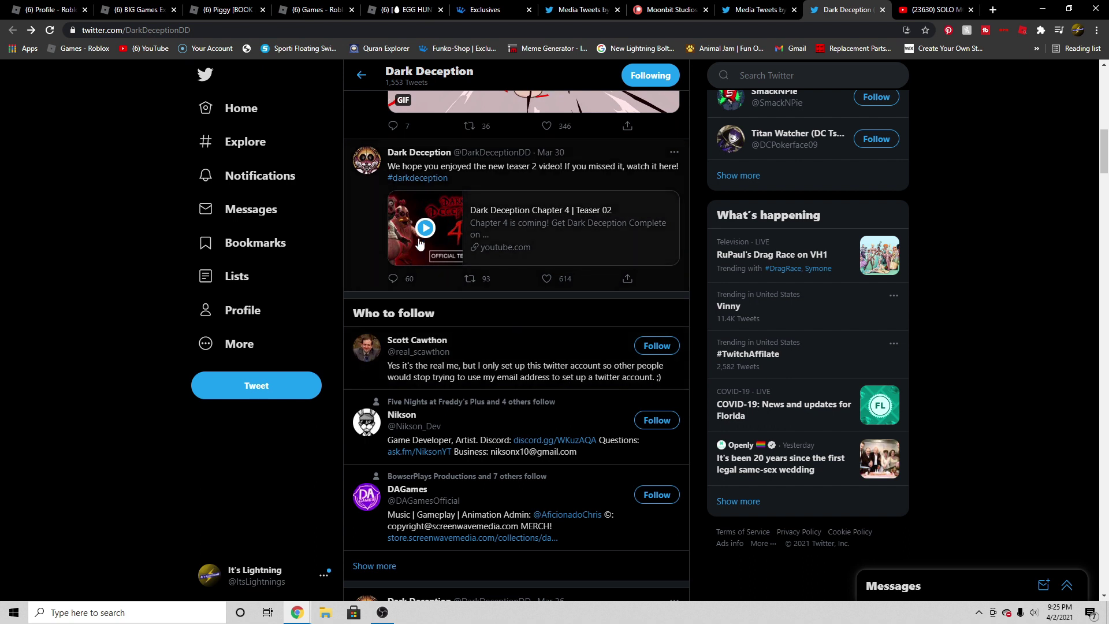
Play the Chapter 4 Teaser 02 video full screen and dismiss the More videos suggestions.
left_click(425, 228)
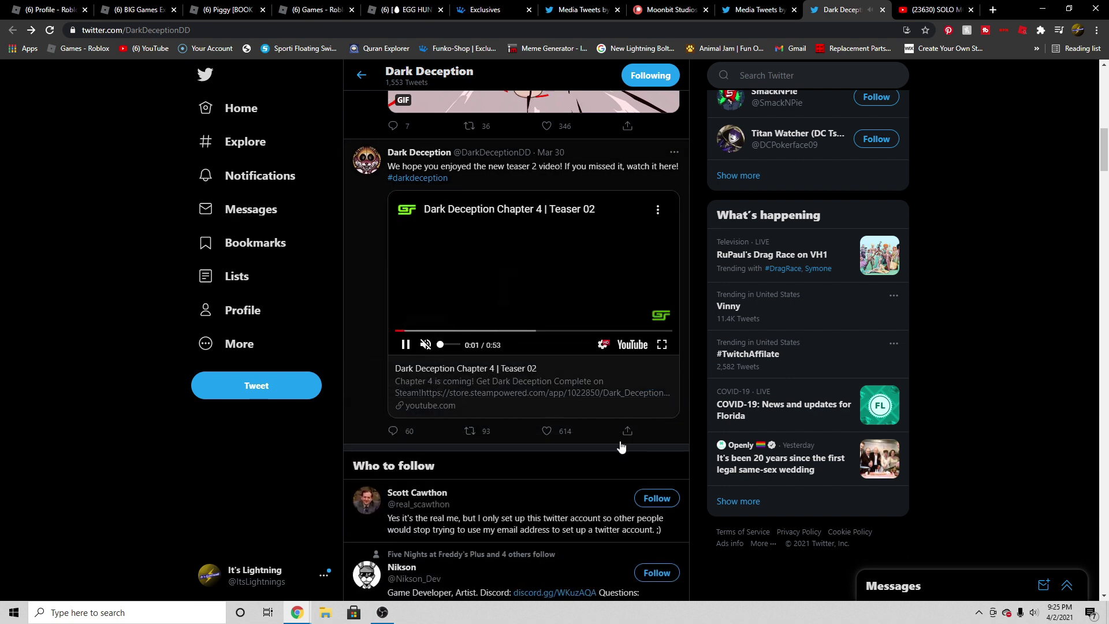
left_click(661, 346)
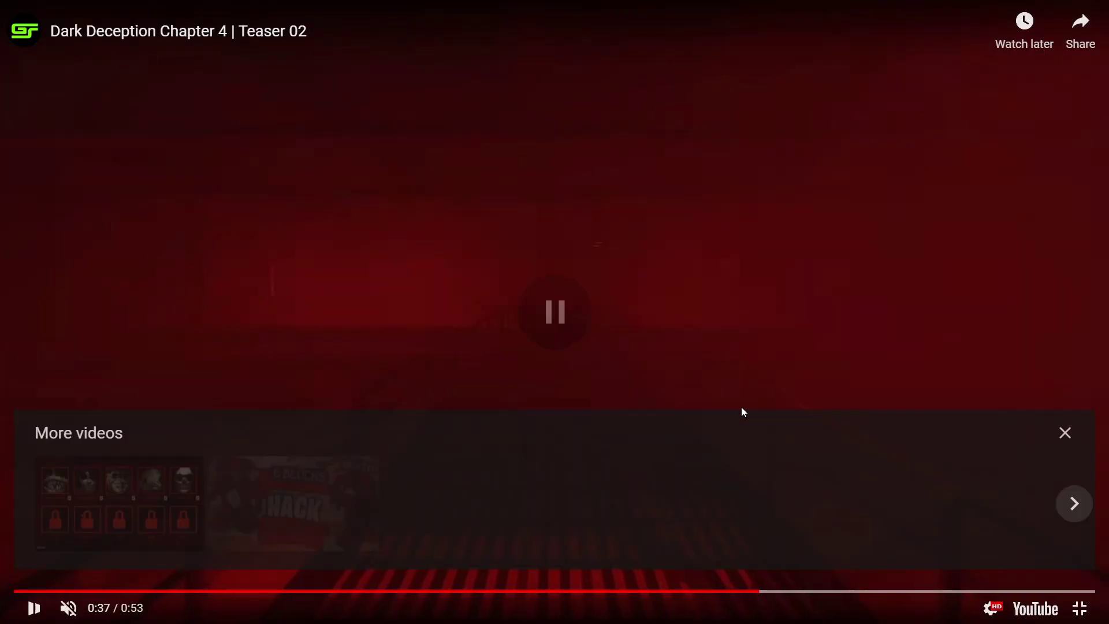
left_click(1064, 433)
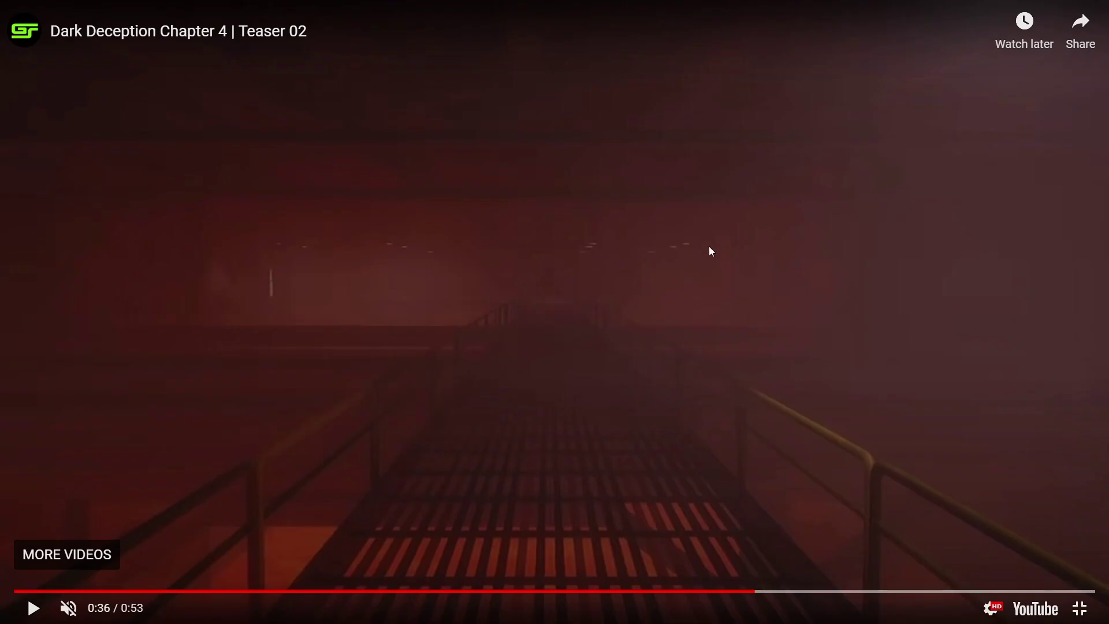
Resume the teaser and pause it at 0:39, then again at 0:40.
key("space")
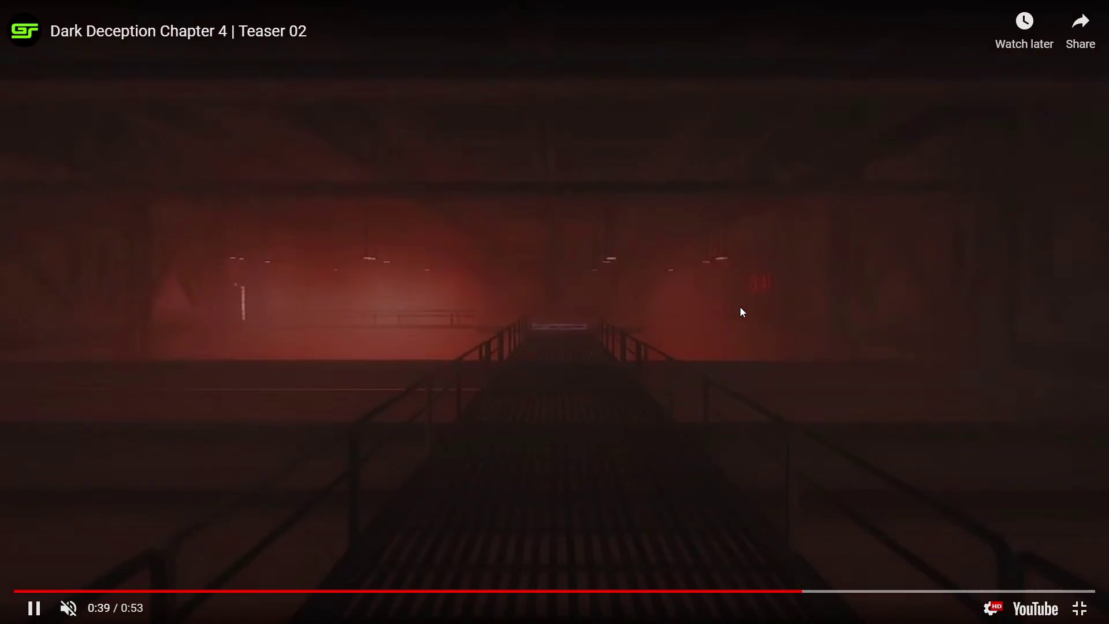
left_click(741, 312)
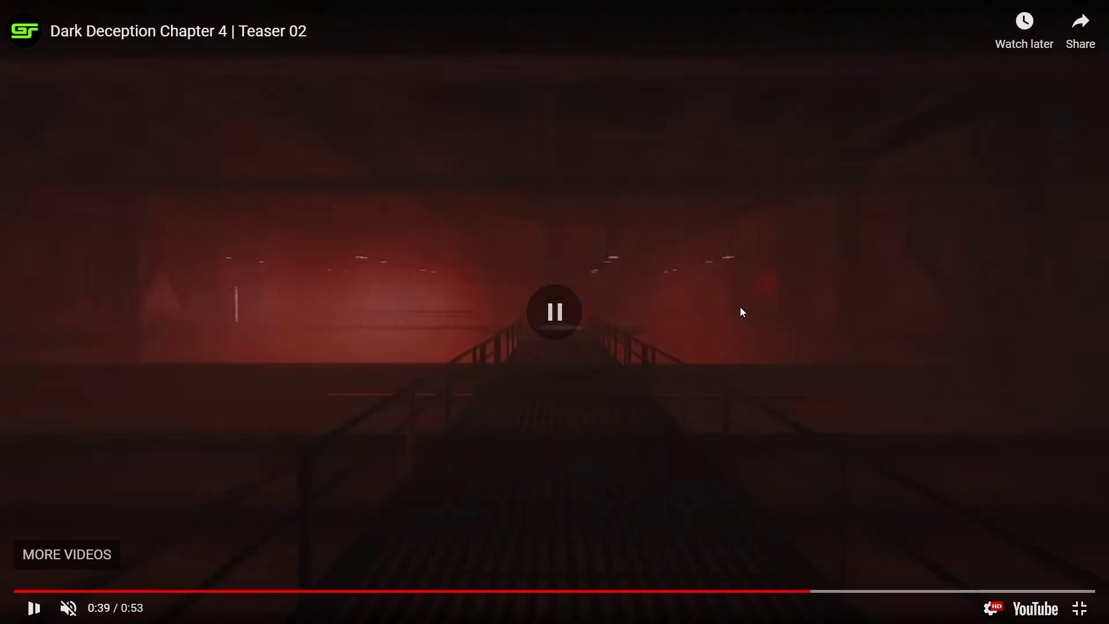
left_click(775, 300)
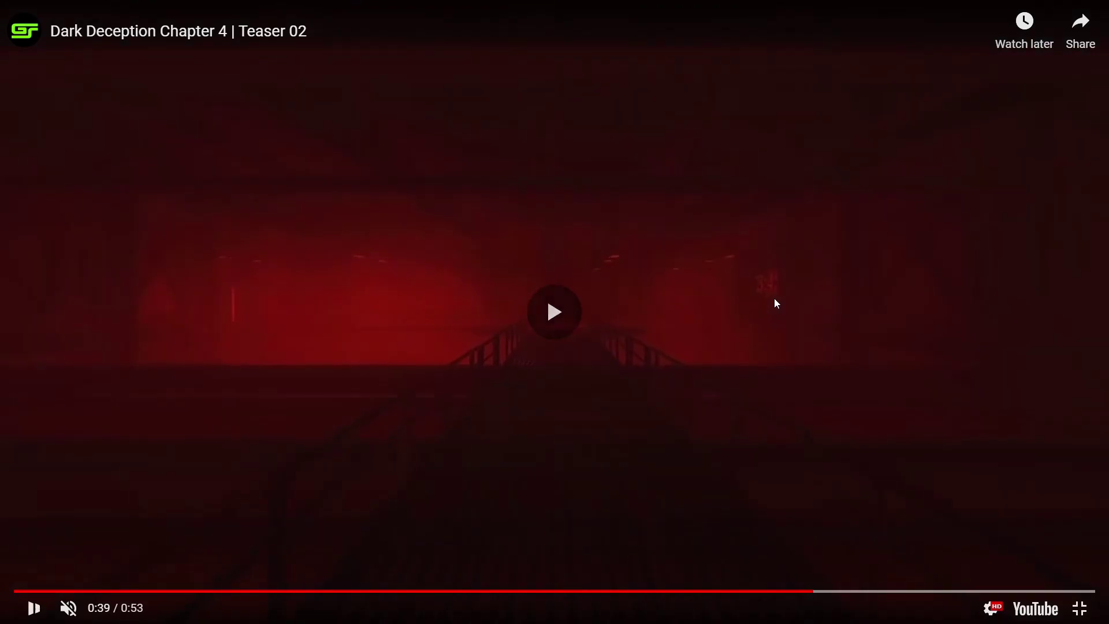
left_click(757, 294)
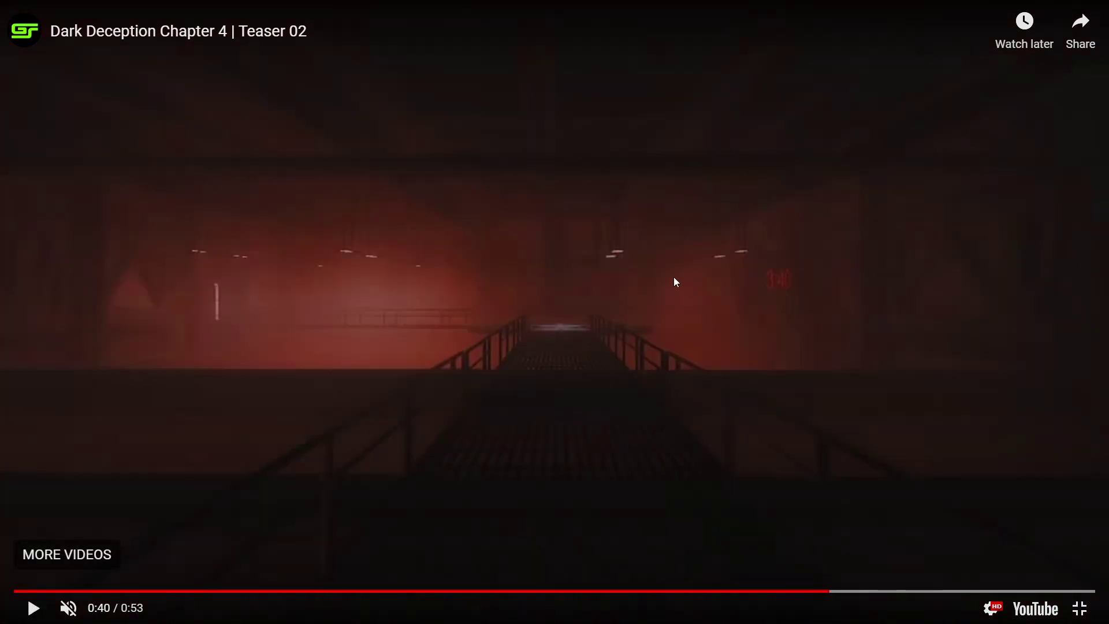
Exit the teaser video's full-screen view and return to the tweet.
key("Escape")
scroll(626, 377, "down", 5)
scroll(604, 367, "down", 5)
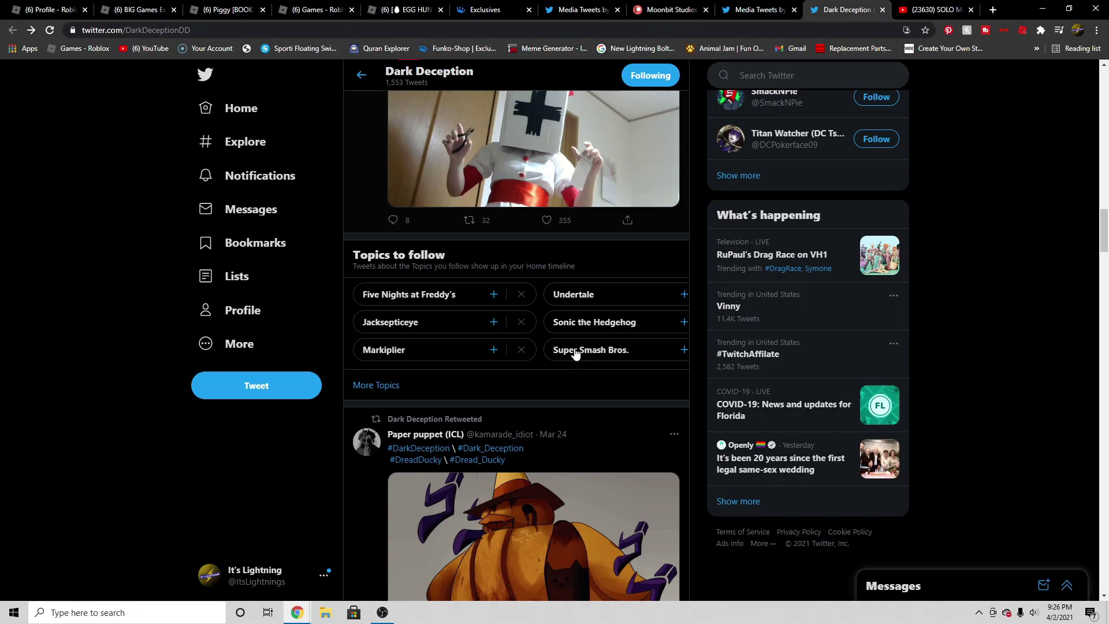
scroll(576, 353, "down", 5)
scroll(569, 344, "down", 3)
scroll(569, 344, "down", 3)
scroll(569, 343, "down", 2)
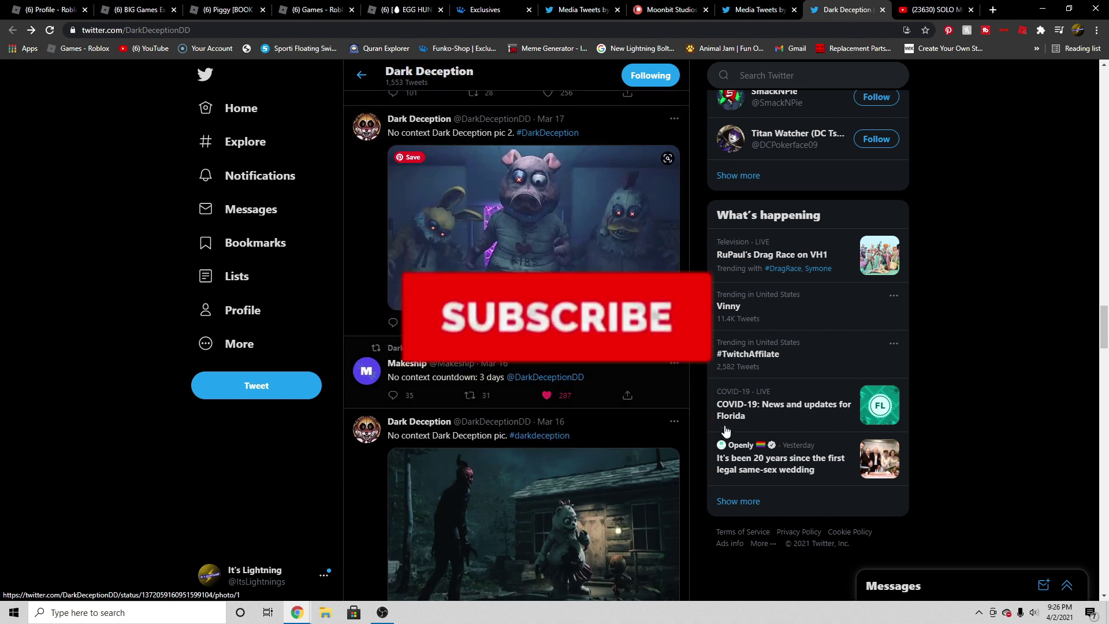
scroll(727, 432, "down", 1)
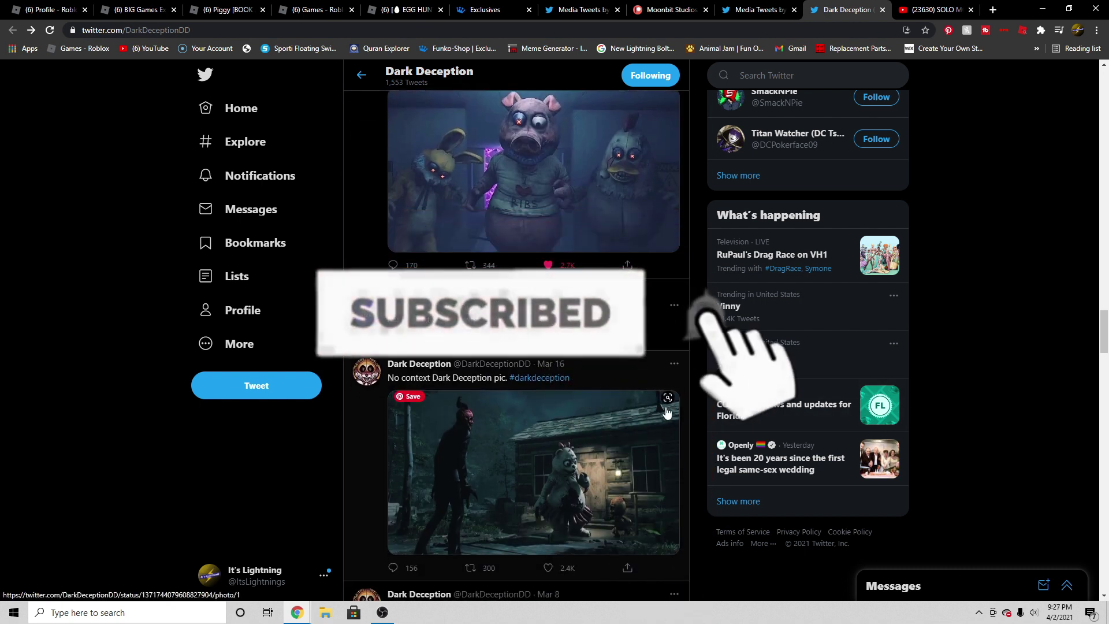